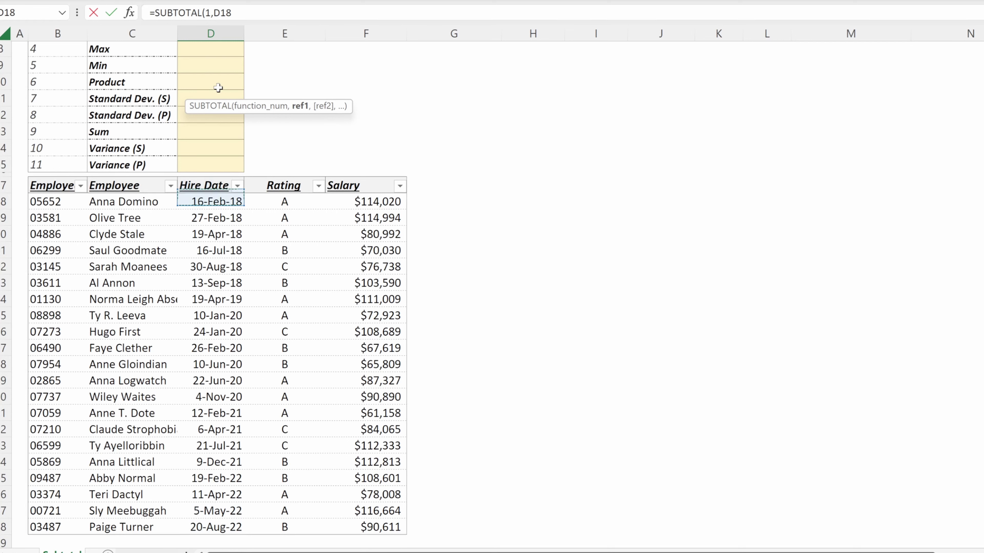
Step: Complete the SUBTOTAL formula for Average in D5 with the salary range, giving =SUBTOTAL(1,F18:F38)
key(Right)
key(Right)
key(ctrl+shift+Down)
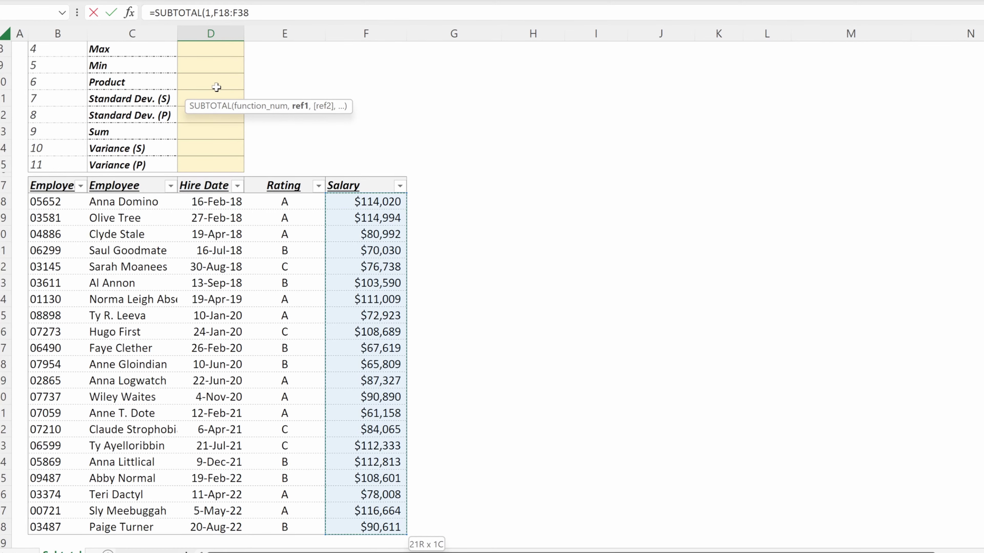
key(Tab)
Step: Enter an AVERAGE formula over the salaries F18:F38 in E5, beside the Average subtotal, for comparison
text(=ave)
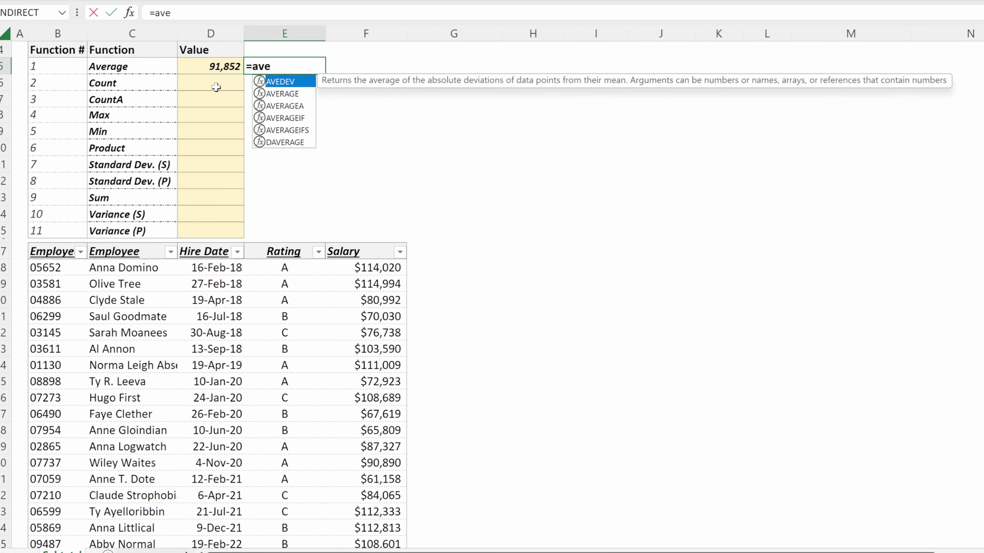
key(Down)
key(Tab)
key(Right)
key(Down)
key(Down)
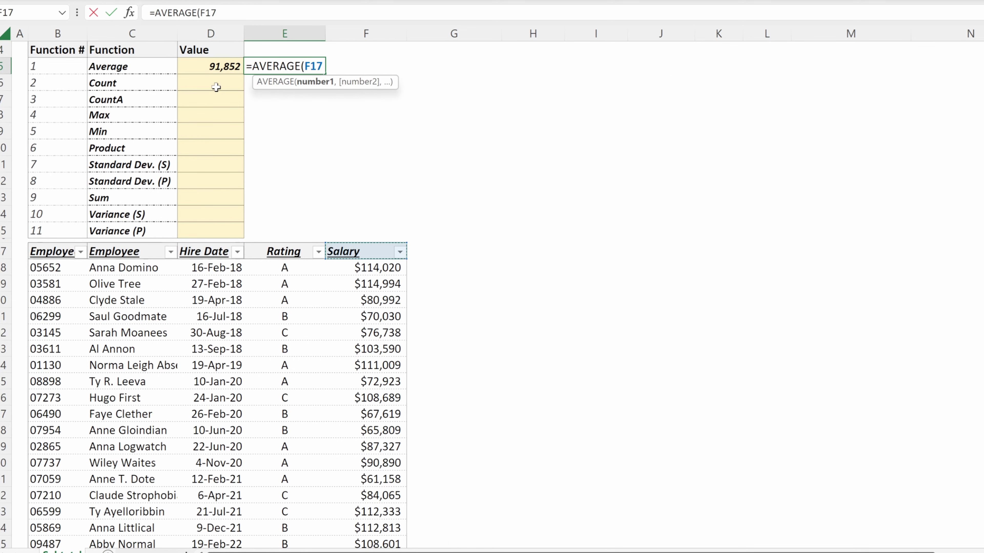
key(Down)
key(ctrl+shift+Down)
key(Return)
key(Up)
key(Up)
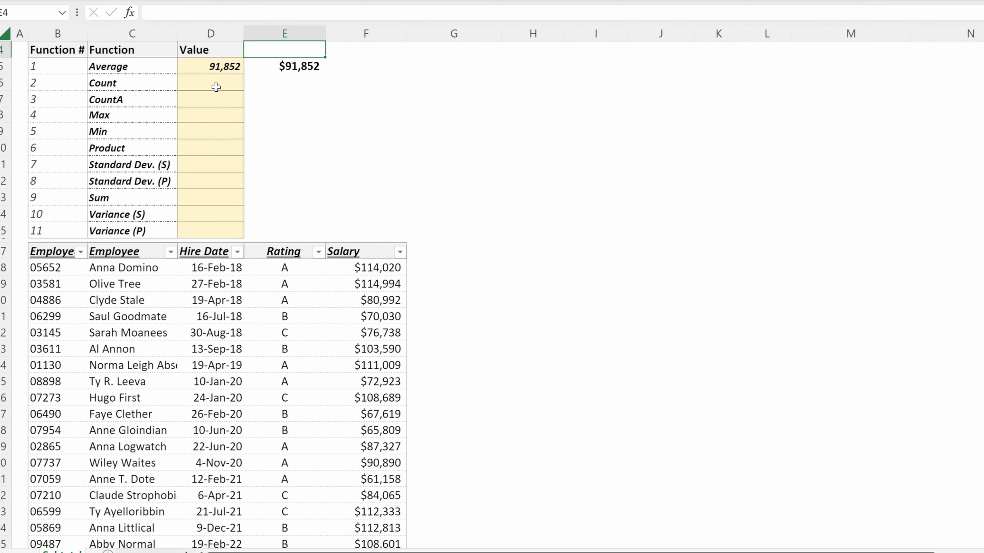
Step: Rewrite the Average value in D5 as a SUBTOTAL formula that takes its function number from cell B5
key(Down)
key(Left)
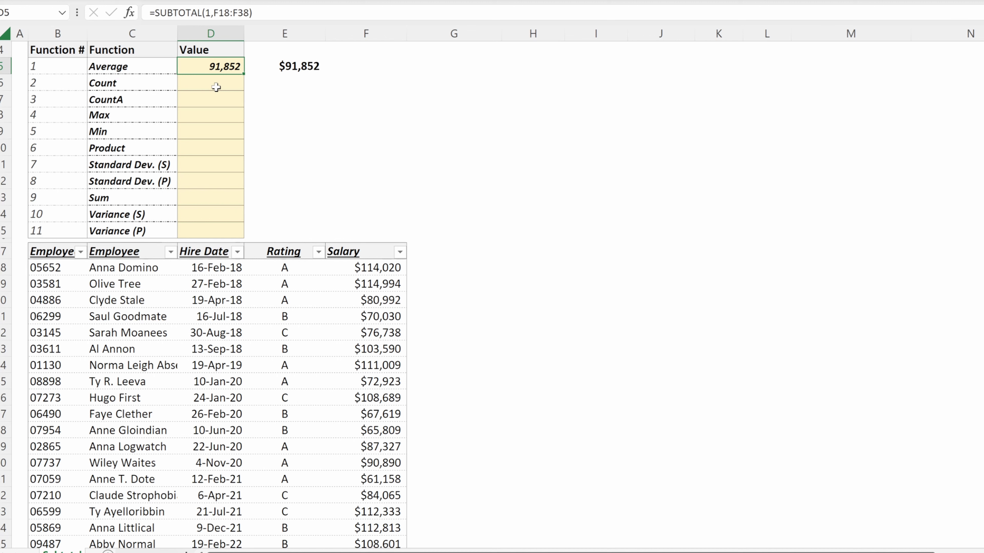
text(=sub)
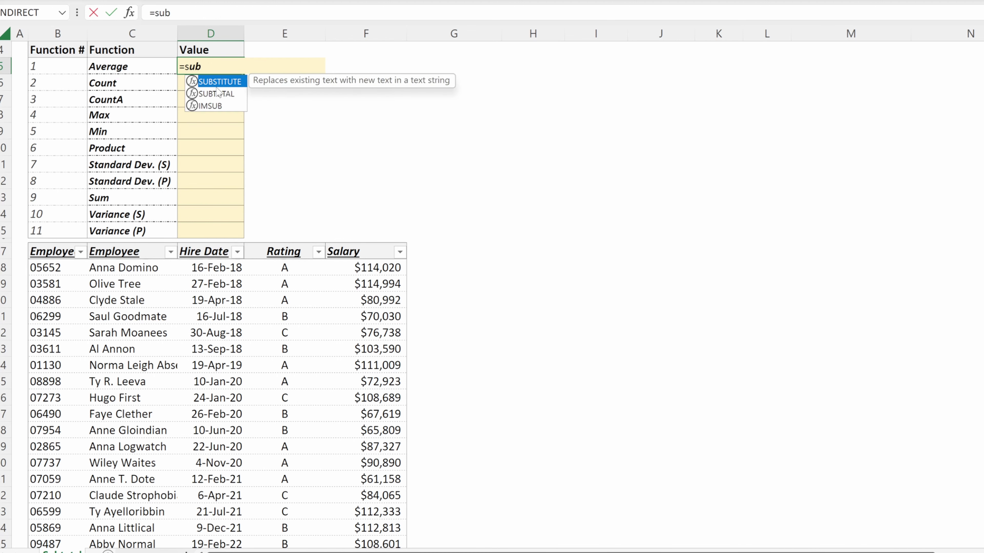
text(to)
double_click(216, 86)
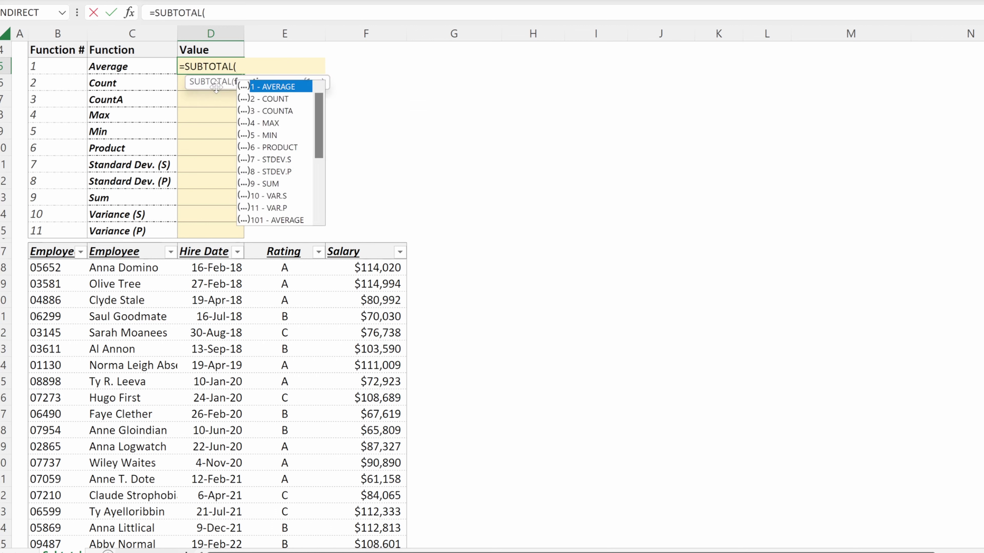
key(Escape)
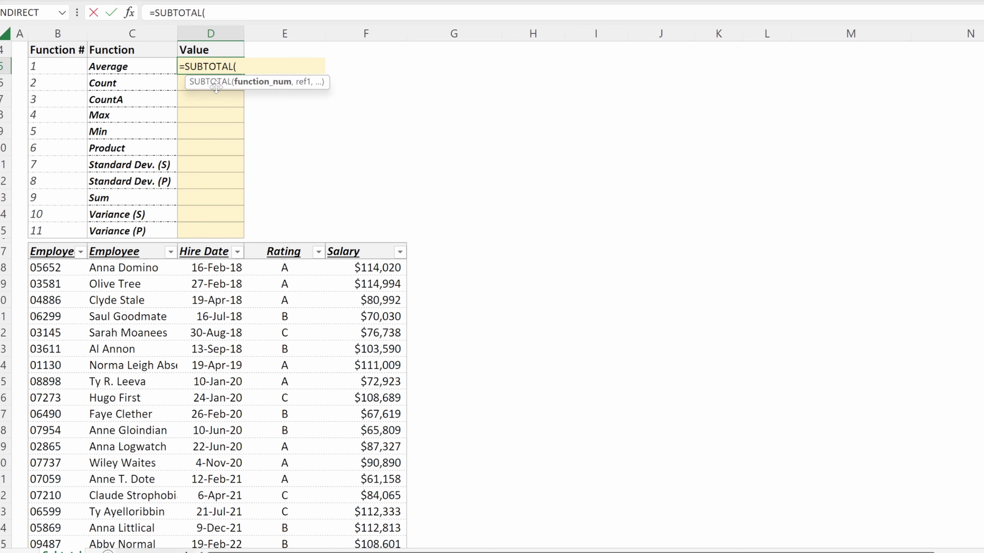
key(Left)
key(Left)
text(,)
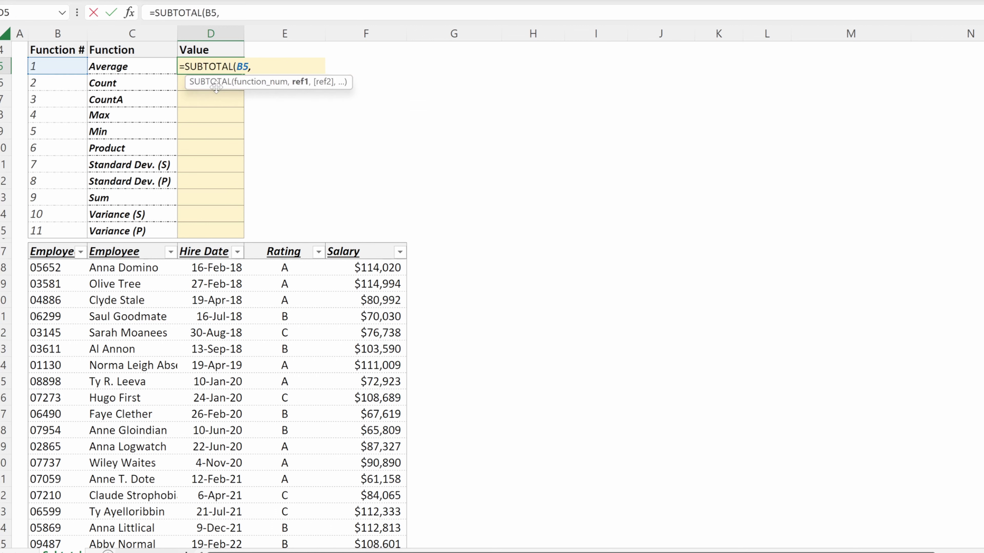
Step: Finish the D5 formula with the absolute salary range $F$18:$F$38 and fill it down through Variance (P) in D15
key(Right)
key(Right)
key(Down)
key(Down)
key(ctrl+Down)
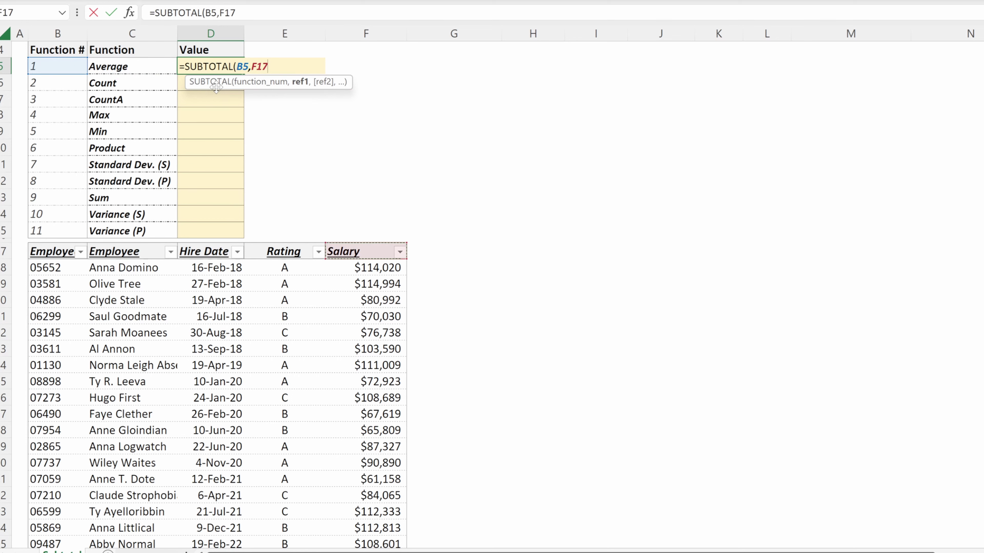
key(Down)
key(ctrl+shift+Down)
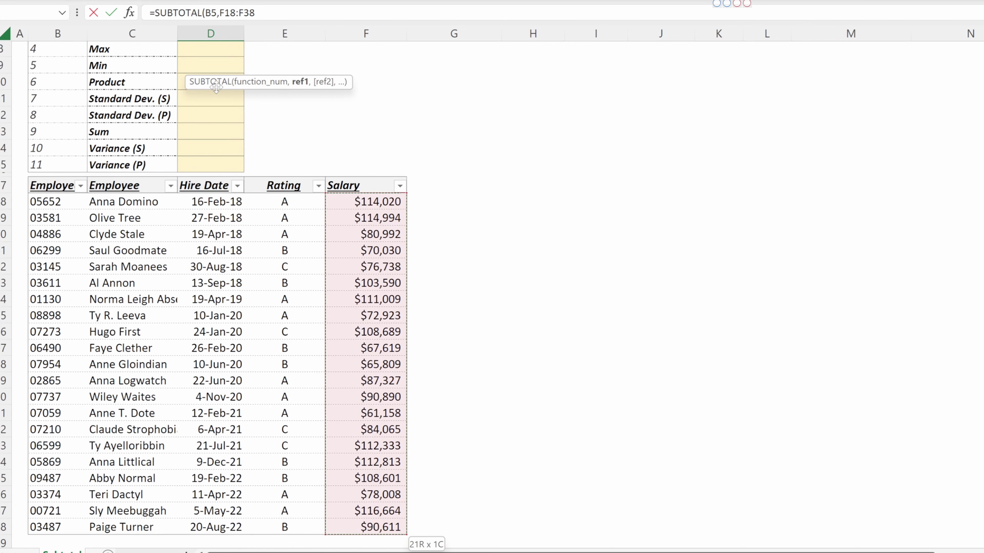
key(F4)
key(ctrl+Return)
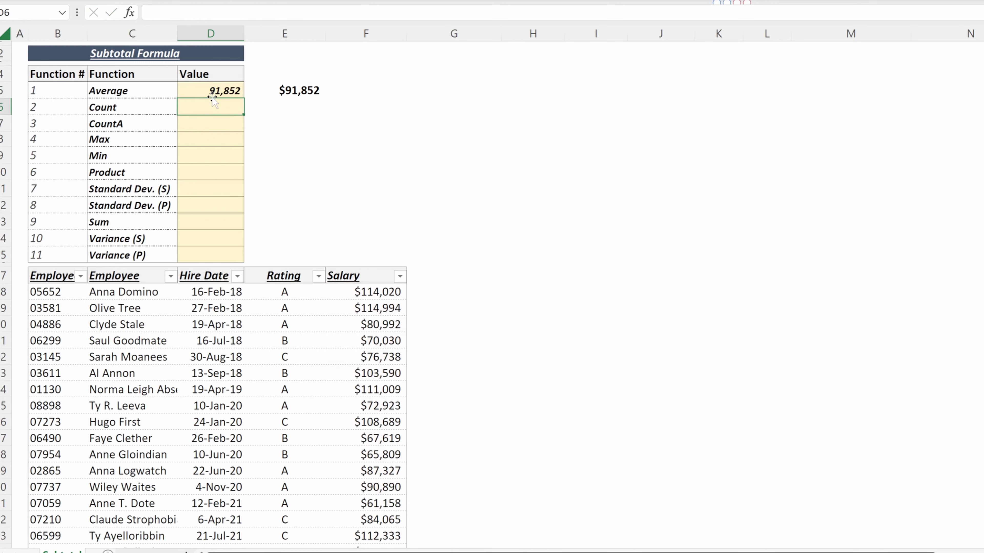
key(ctrl+shift+d)
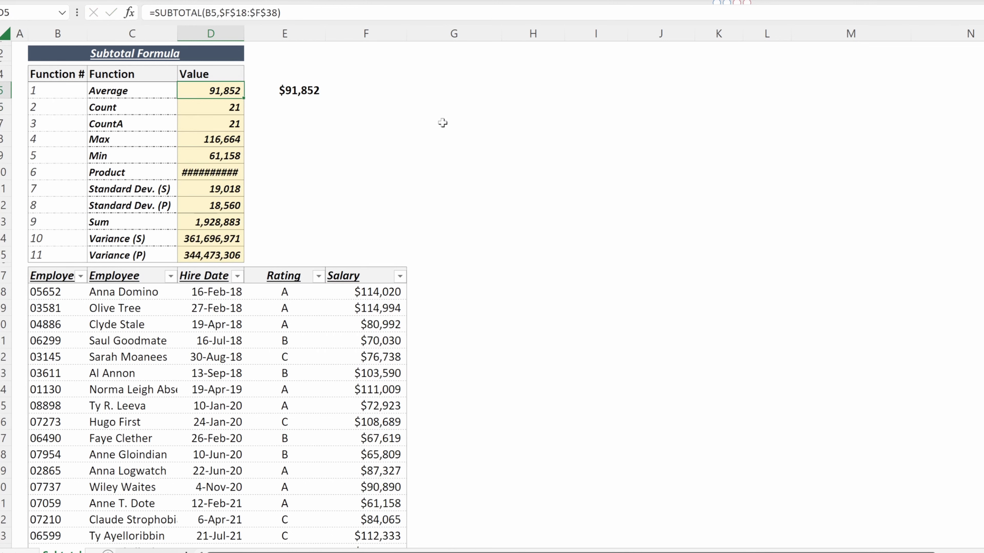
Step: Examine the filled SUBTOTAL formulas and their results in the Value column, from Count down to Variance (S)
click(228, 110)
click(229, 129)
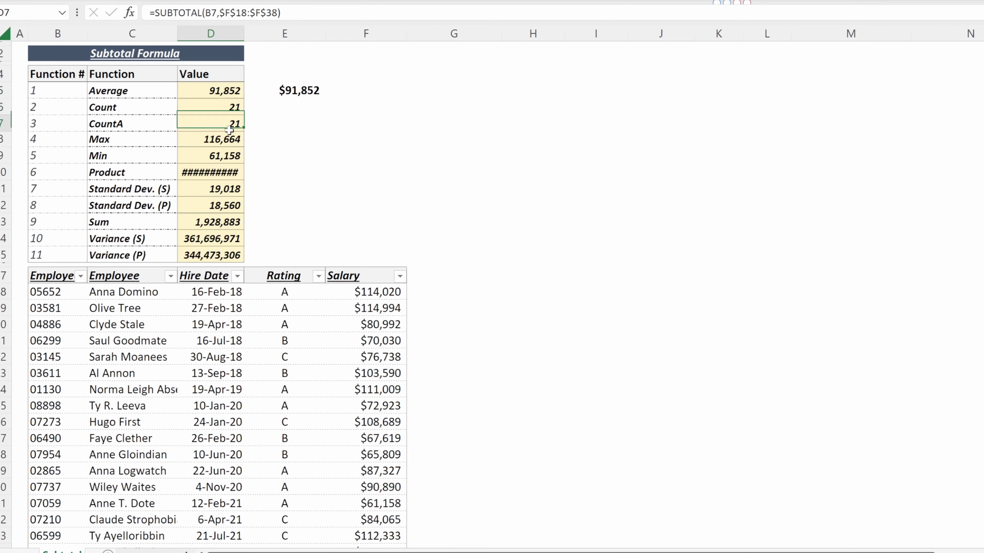
drag(229, 107, 230, 125)
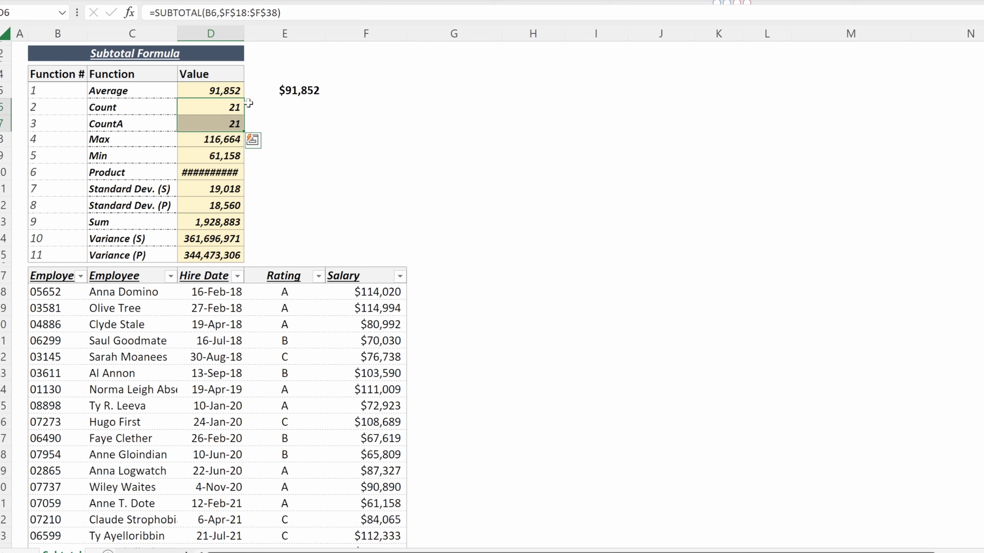
click(228, 123)
click(230, 139)
click(230, 156)
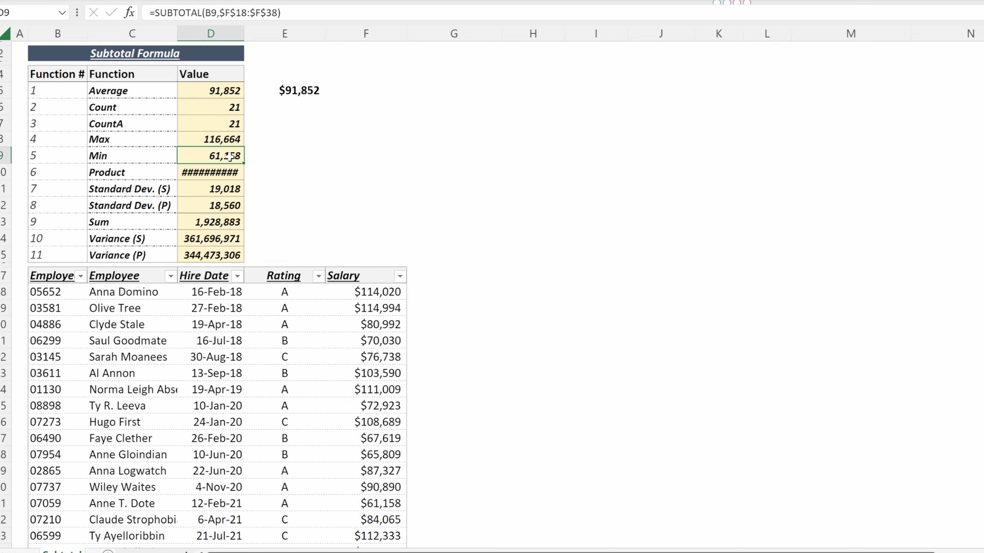
click(226, 173)
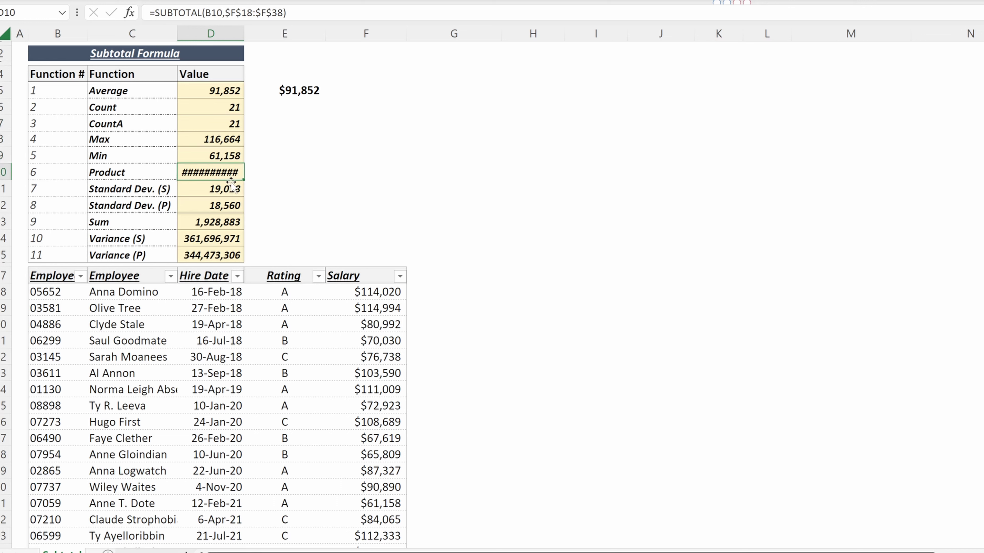
click(231, 190)
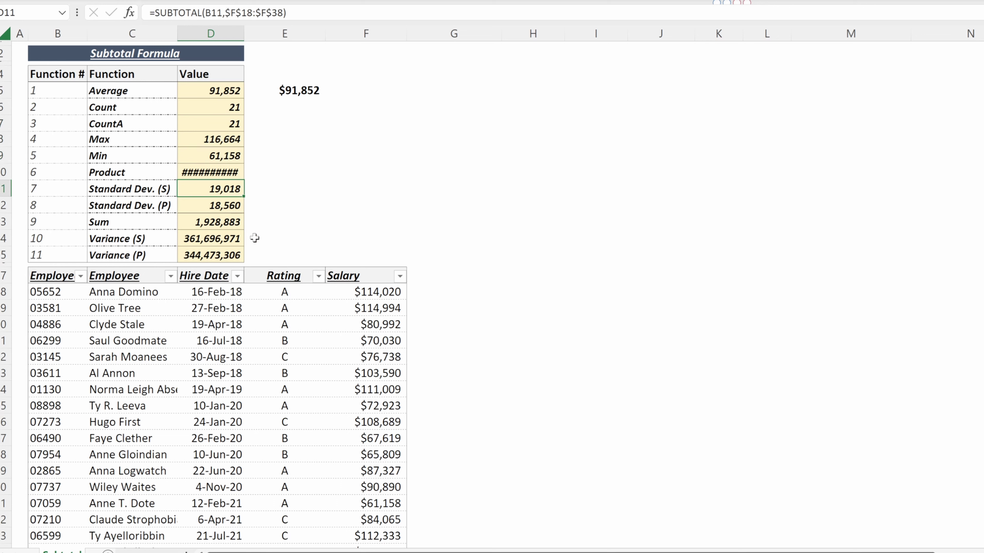
key(Down)
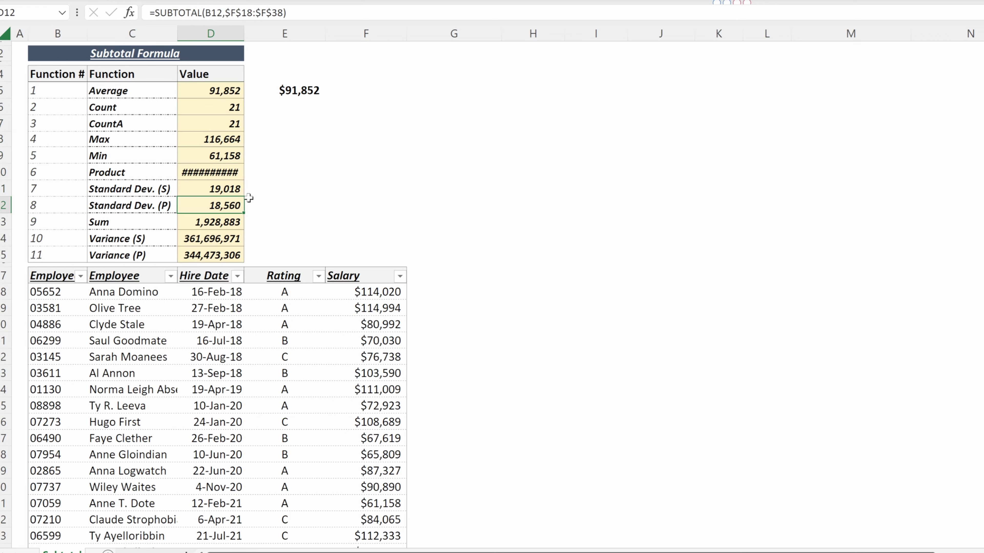
key(Down)
key(Down)
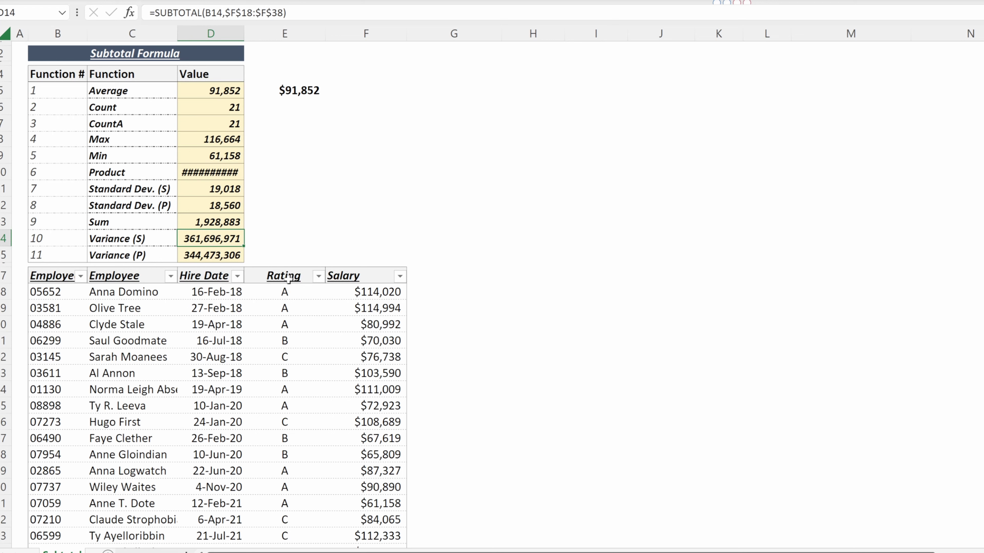
Step: Filter the Rating column to A and check the filtered salaries against the Max and Min subtotals
click(287, 279)
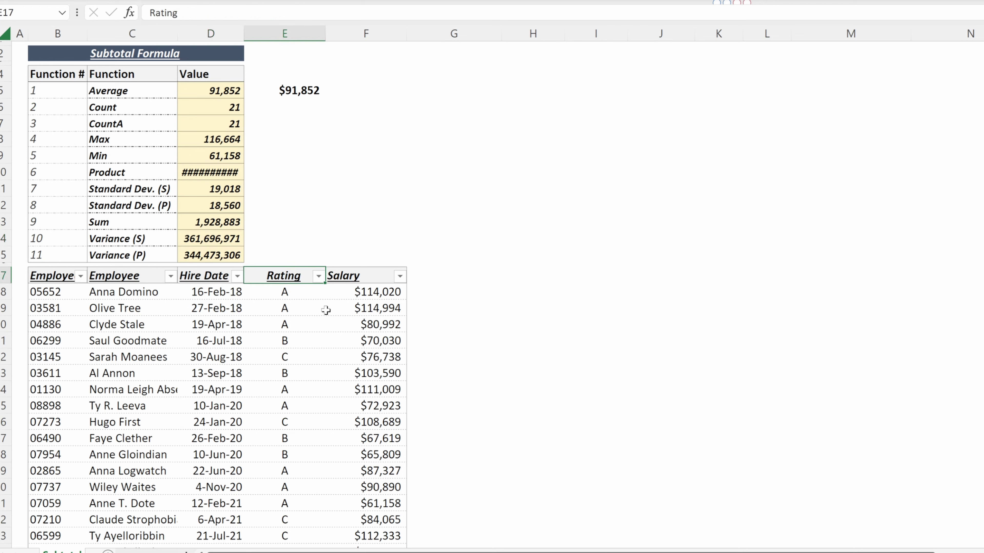
key(alt+Down)
text(eA)
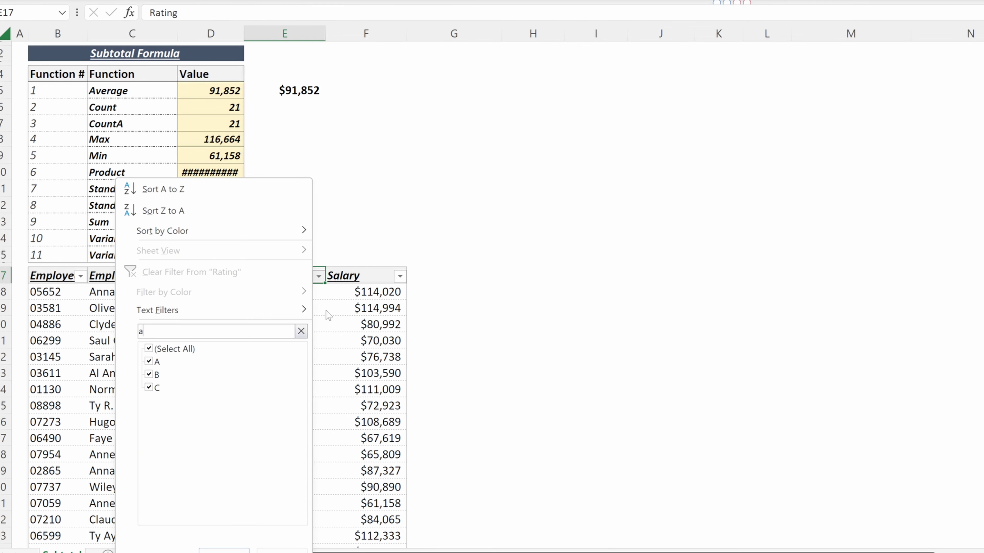
key(Return)
key(Down)
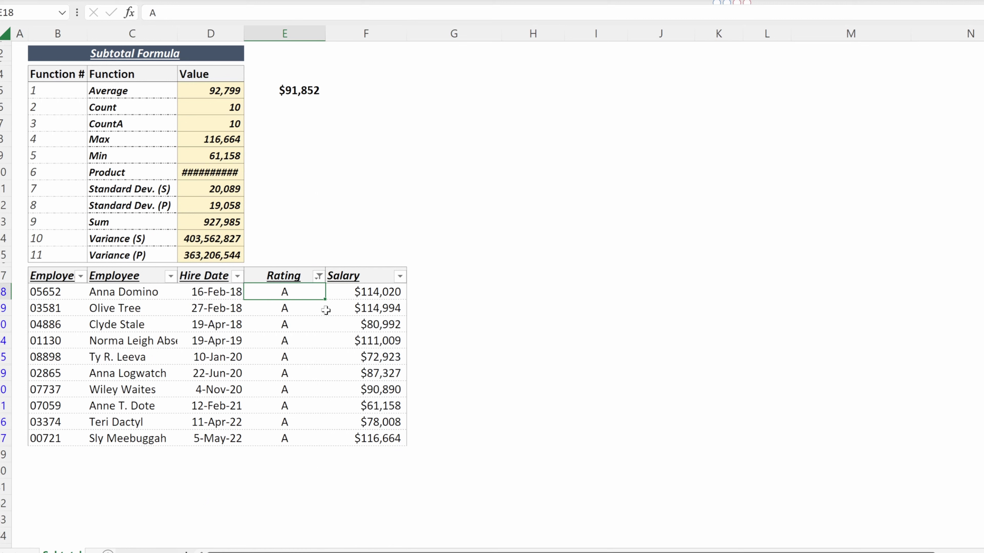
key(Right)
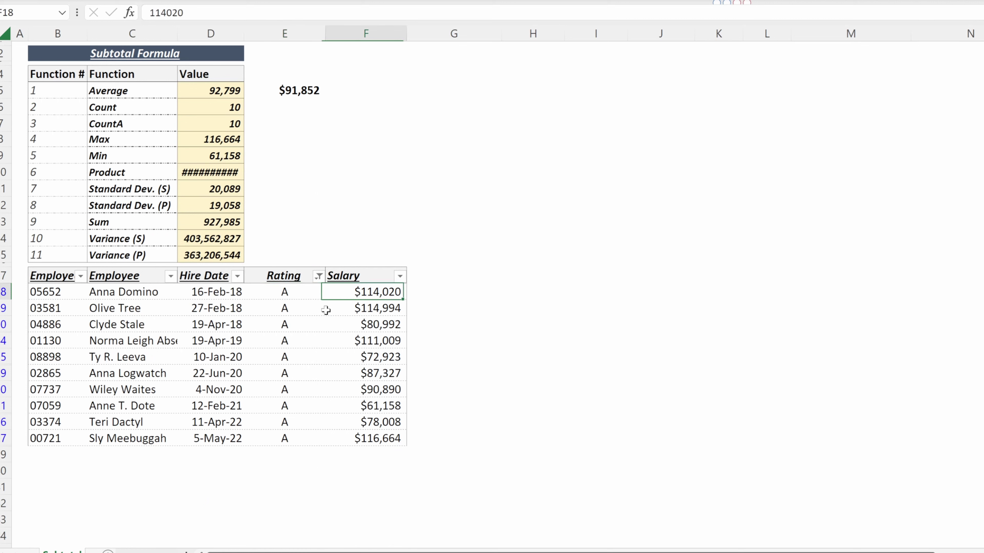
key(ctrl+shift+Down)
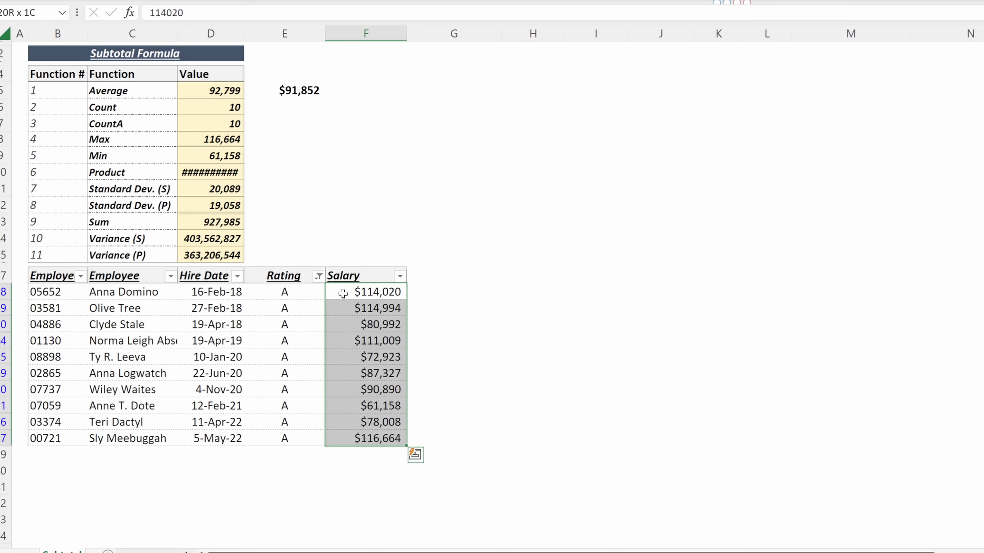
click(217, 141)
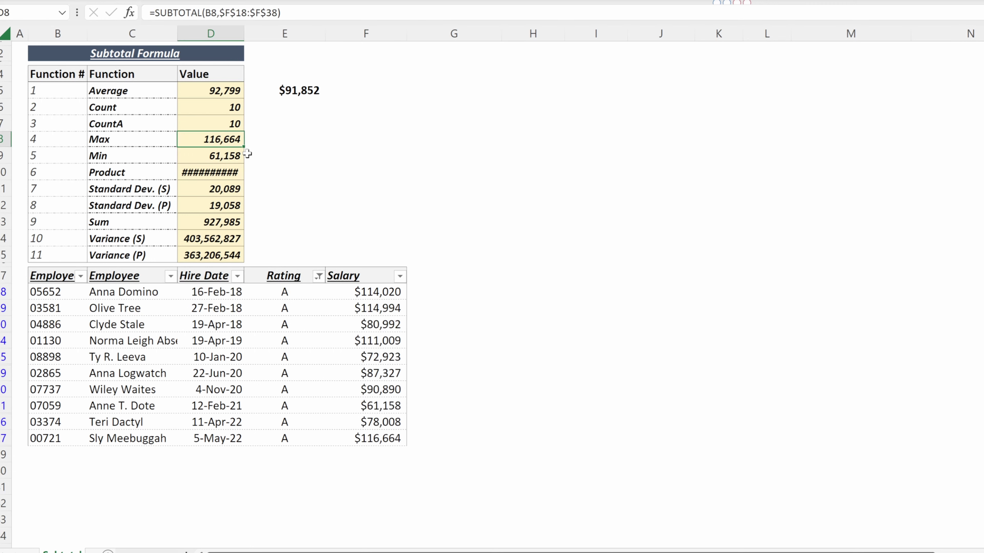
click(234, 155)
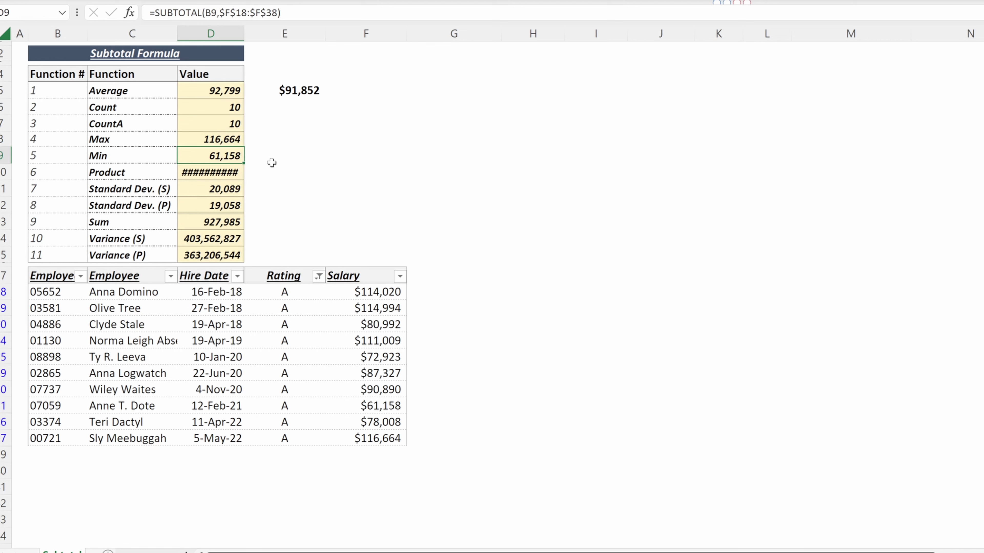
Step: Change the Rating column filter to show only employees rated B
key(ctrl+Down)
key(ctrl+Down)
key(Right)
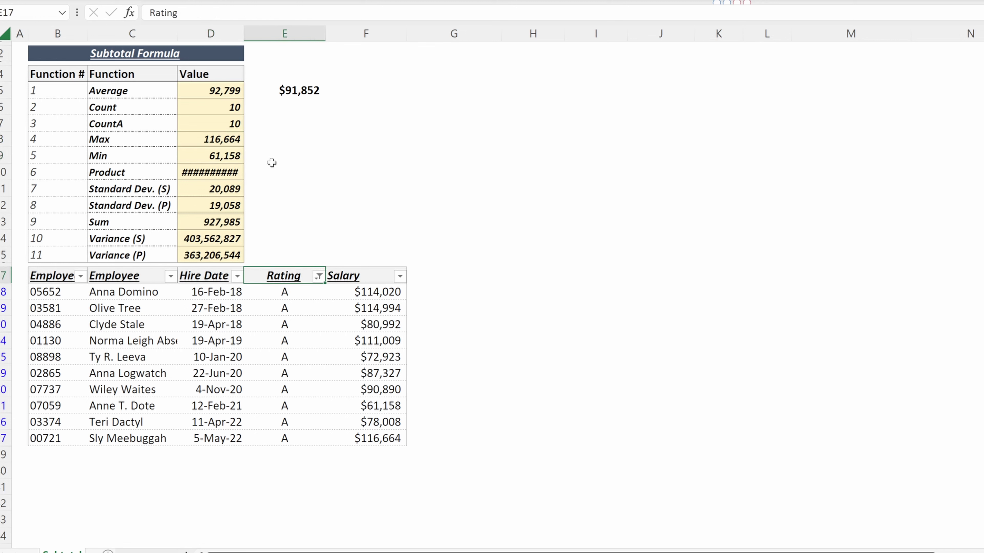
key(alt+Down)
key(Down)
key(Down)
key(Down)
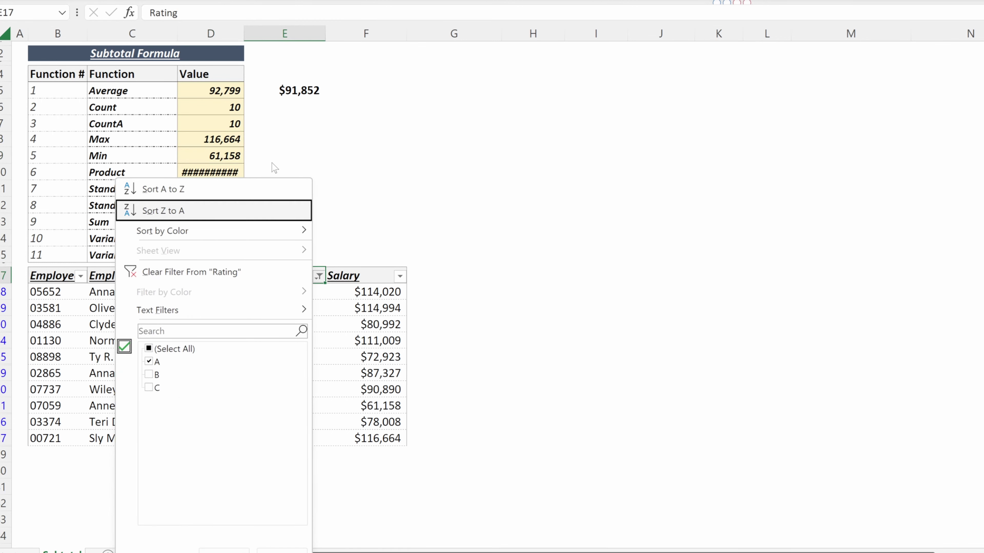
text(b)
key(Return)
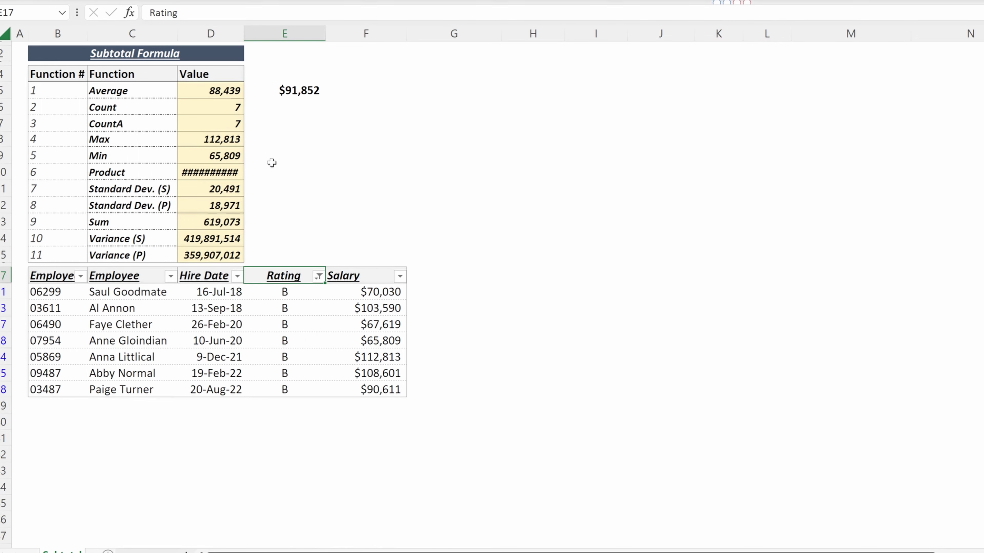
Step: Change the Rating column filter to show only employees rated C
key(alt+Down)
text(c)
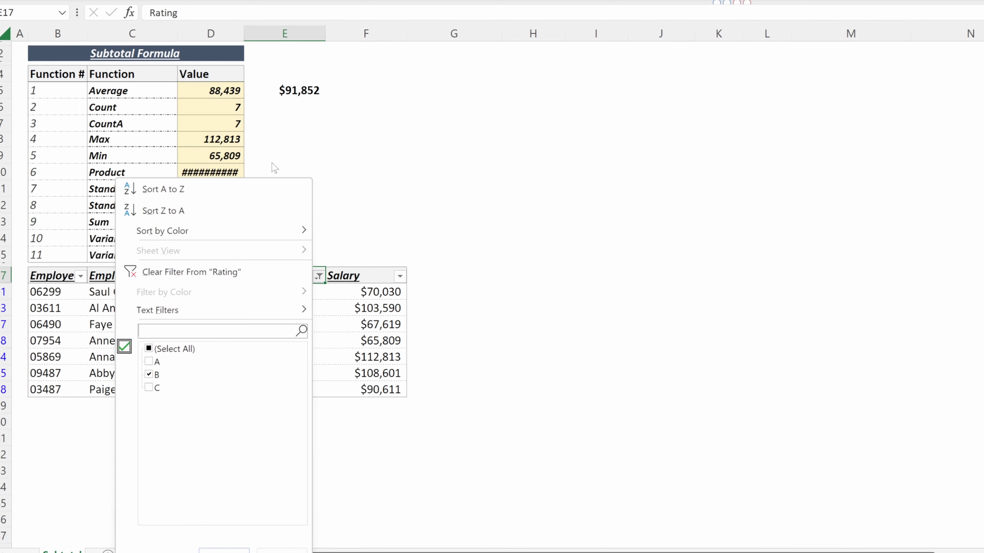
key(Return)
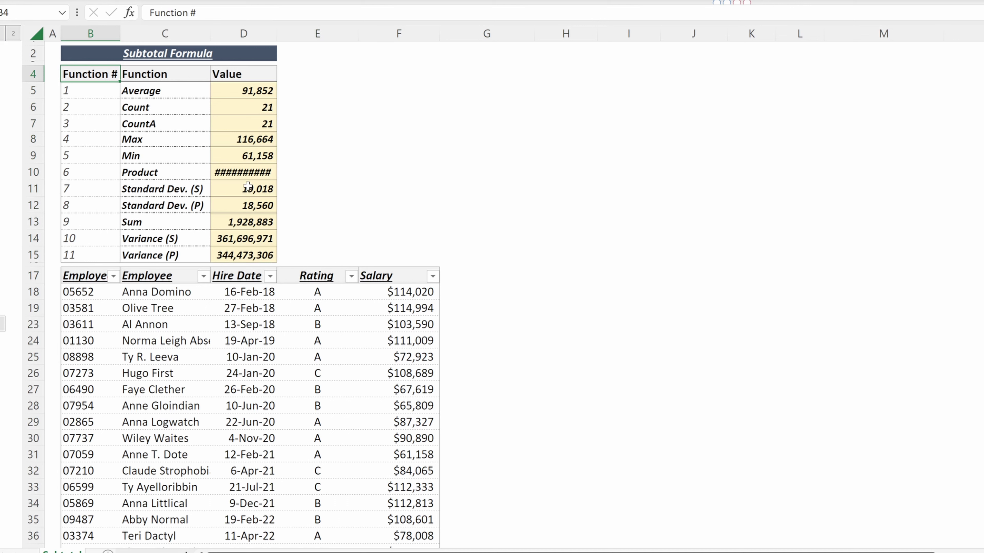
Step: Check the subtotals in the Value column while the grouped rows are collapsed, and filter the Rating column to A
drag(254, 90, 254, 247)
click(253, 246)
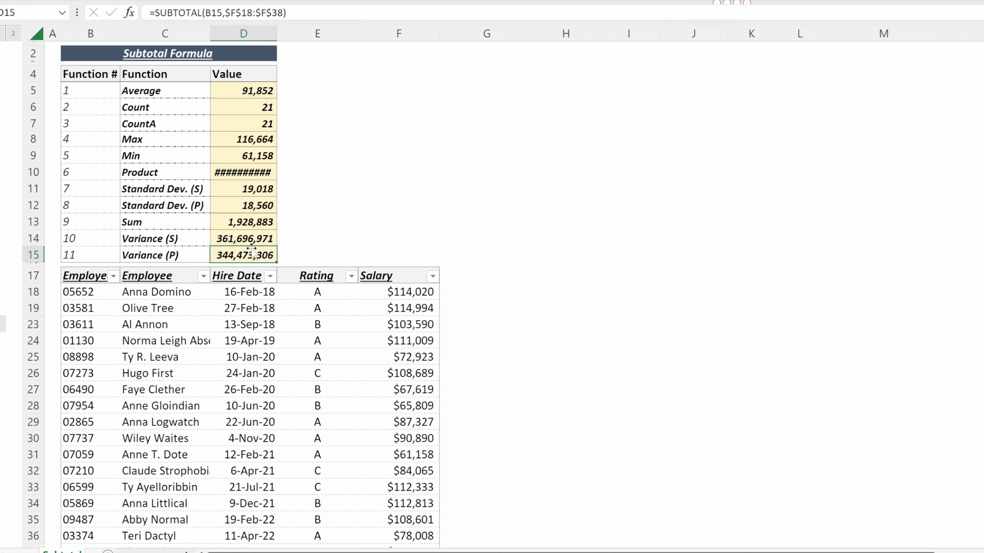
click(332, 277)
key(alt+Down)
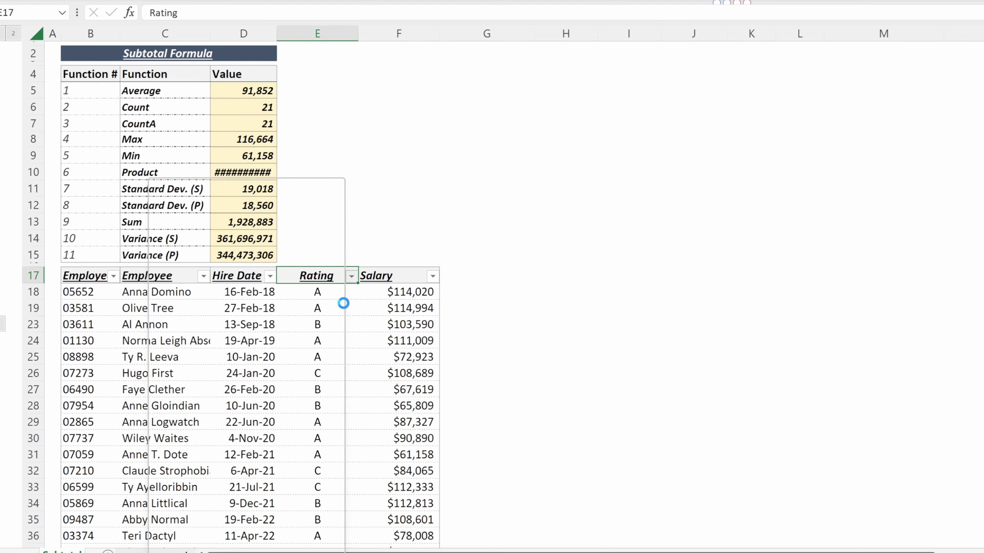
text(ea)
key(Return)
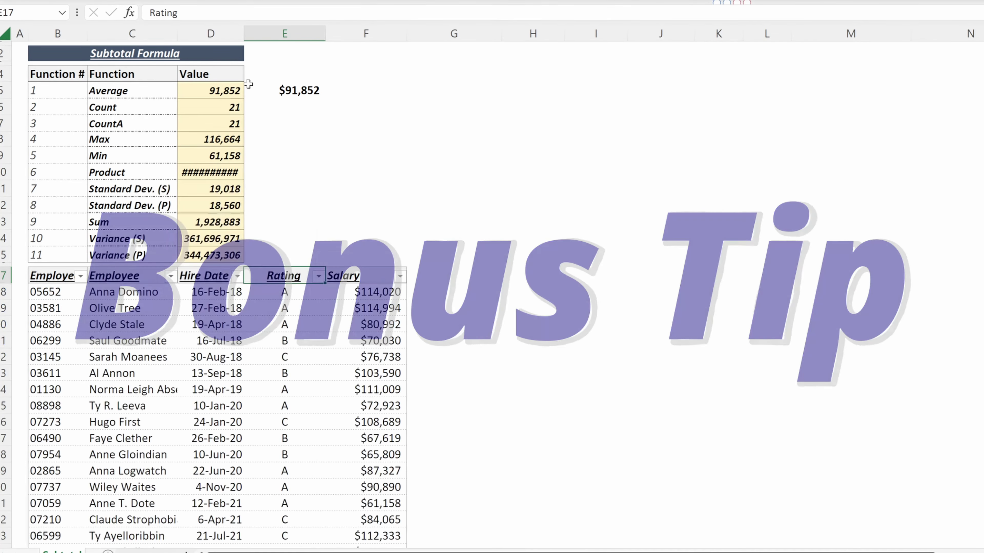
Step: Start a SUBTOTAL formula in E5 and look through its function number options down to the 100-series
click(242, 80)
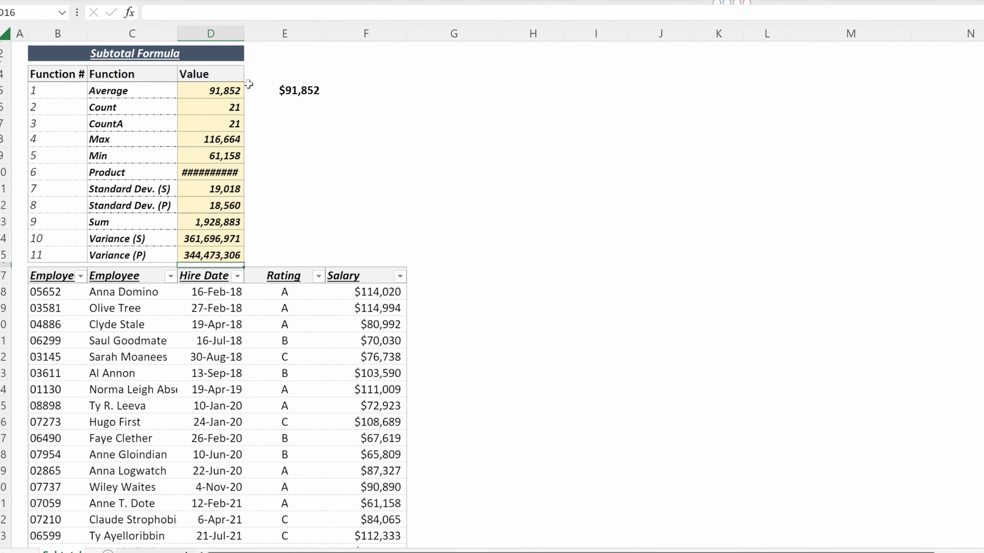
click(248, 84)
text(=sub)
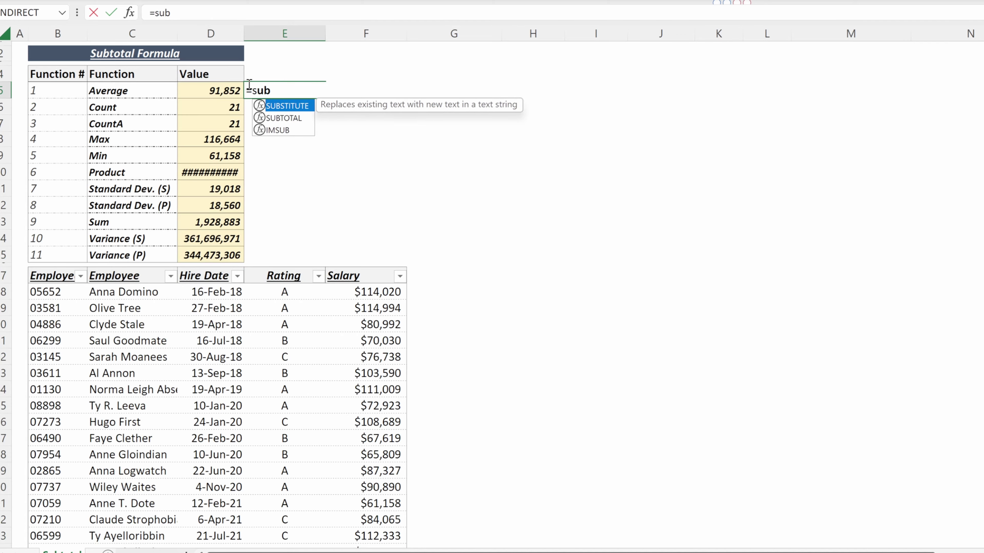
key(Down)
key(Tab)
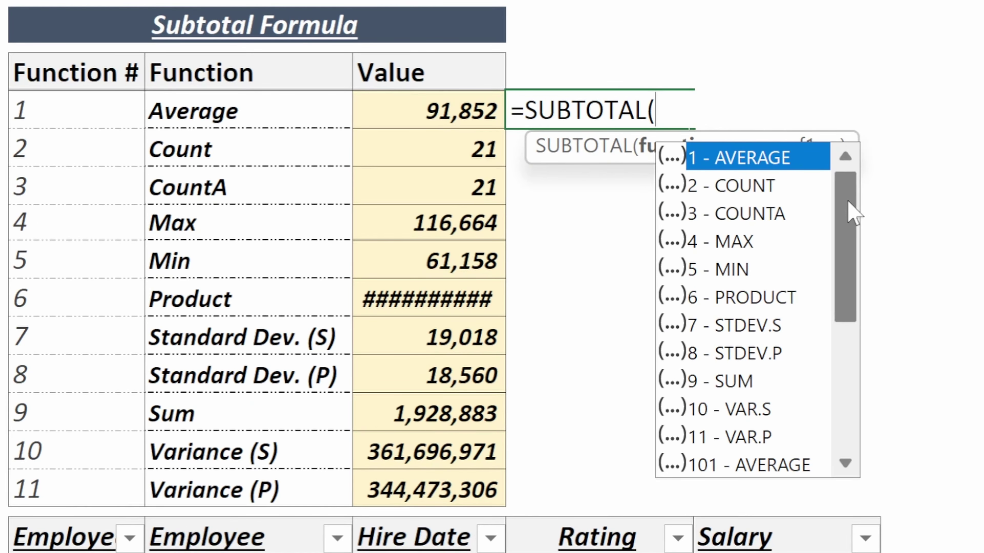
drag(848, 201, 849, 334)
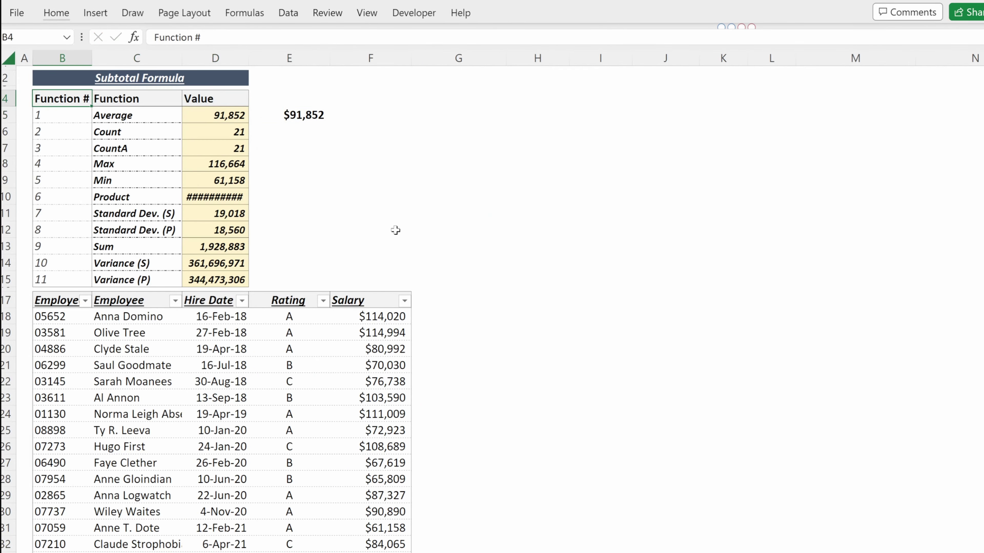
Step: Copy the whole function table starting at B4 and paste the duplicate at F4
key(ctrl+a)
key(ctrl+c)
key(Right)
key(Right)
key(Right)
key(Right)
key(ctrl+v)
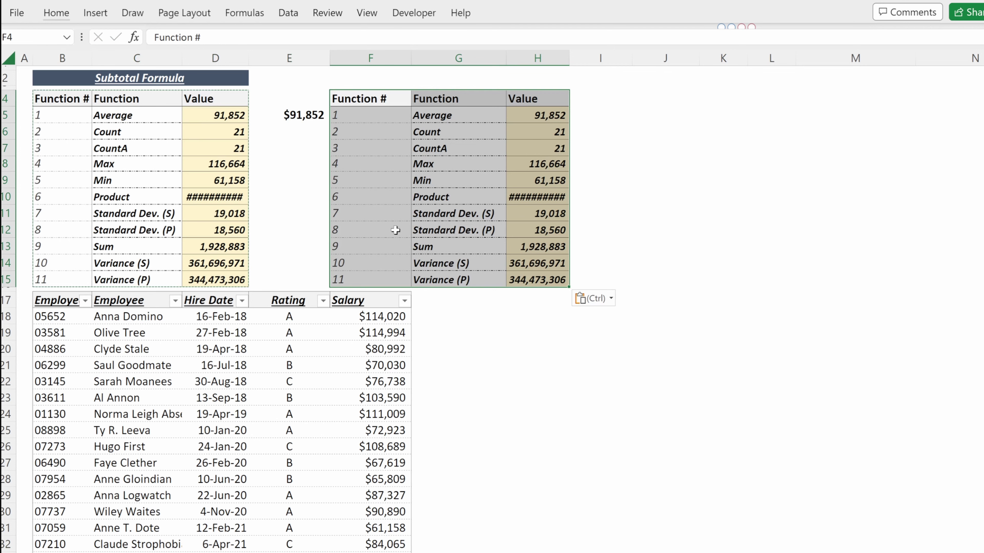
Step: Replace the average formula in E5 with the constant 100
key(Down)
key(Right)
key(Left)
key(Left)
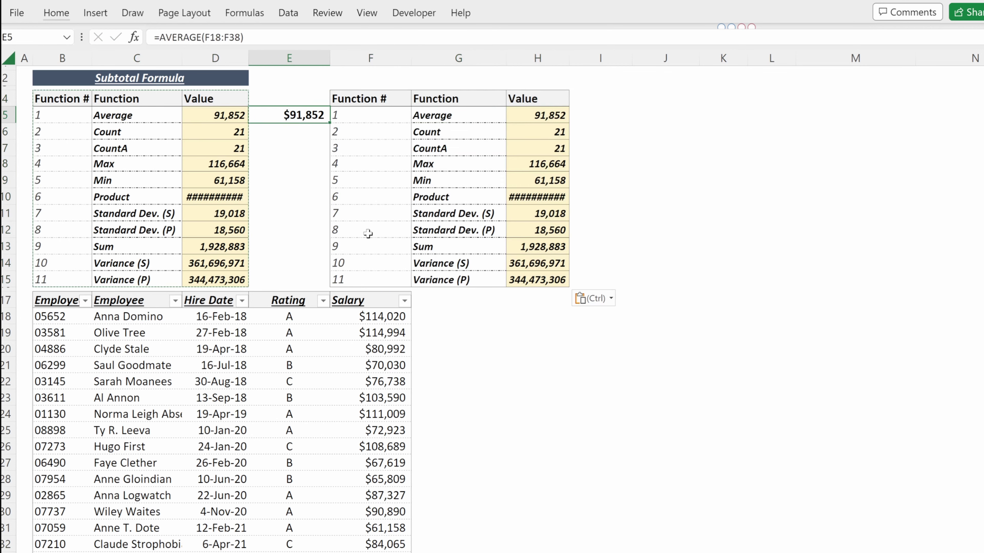
text(100)
key(Return)
Step: Add the 100 from E5 to the copied function numbers in F5:F15 using Paste Special with Values and Add
key(Right)
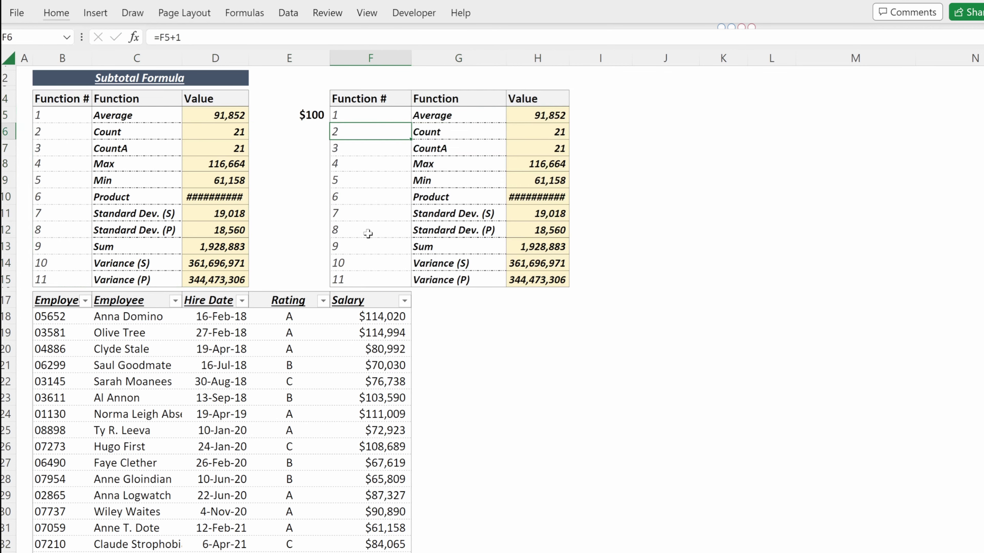
key(Left)
key(Up)
key(ctrl+c)
key(Right)
key(ctrl+shift+Down)
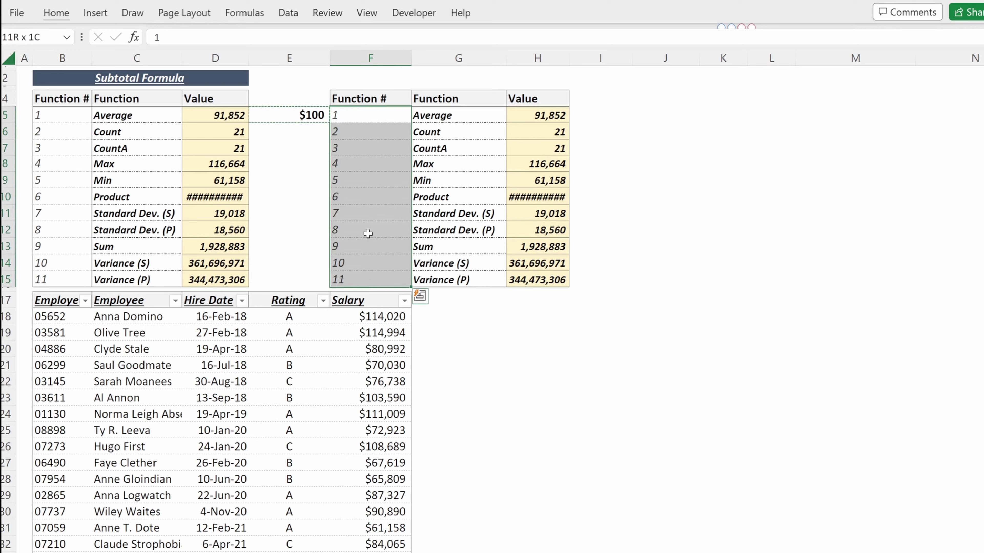
key(ctrl+alt+v)
key(alt+d)
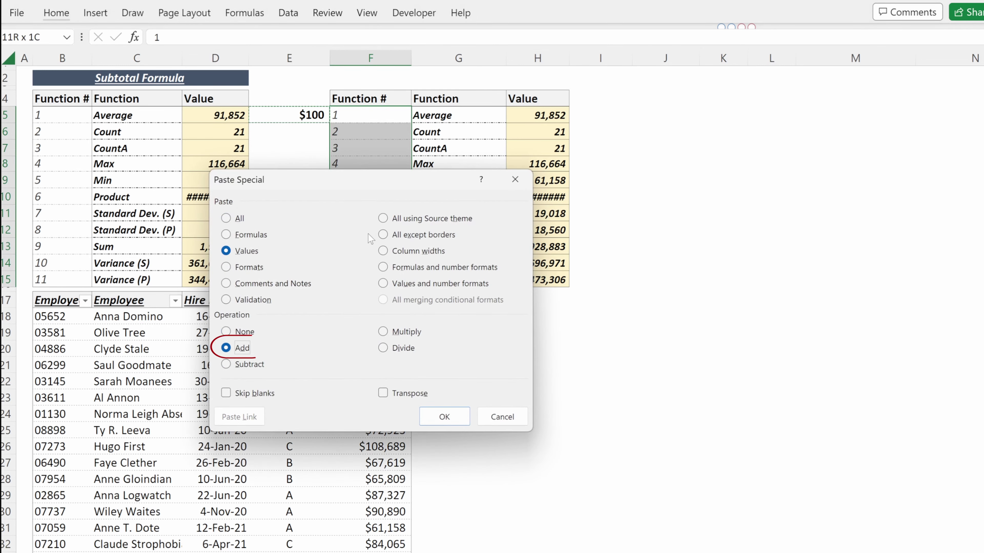
key(Return)
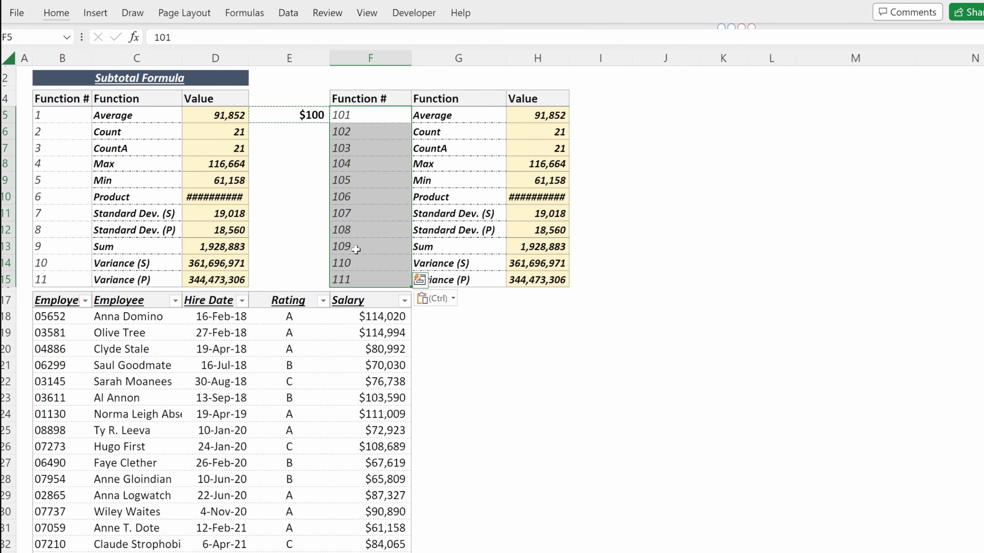
Step: Clear the copy marker and inspect the references of the copied Average SUBTOTAL formula in H5
key(Down)
key(Escape)
key(Right)
key(Down)
key(Right)
key(Up)
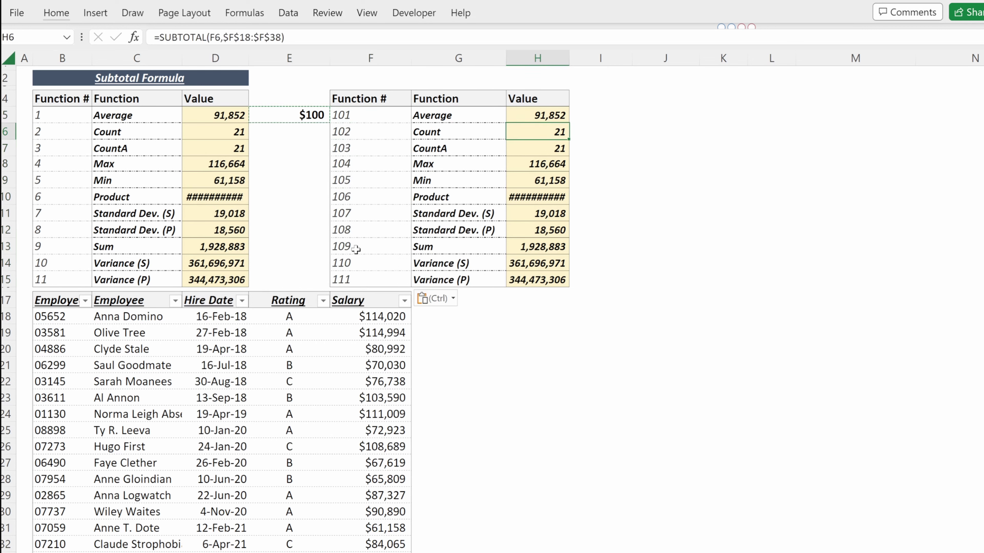
key(Up)
key(F2)
key(Escape)
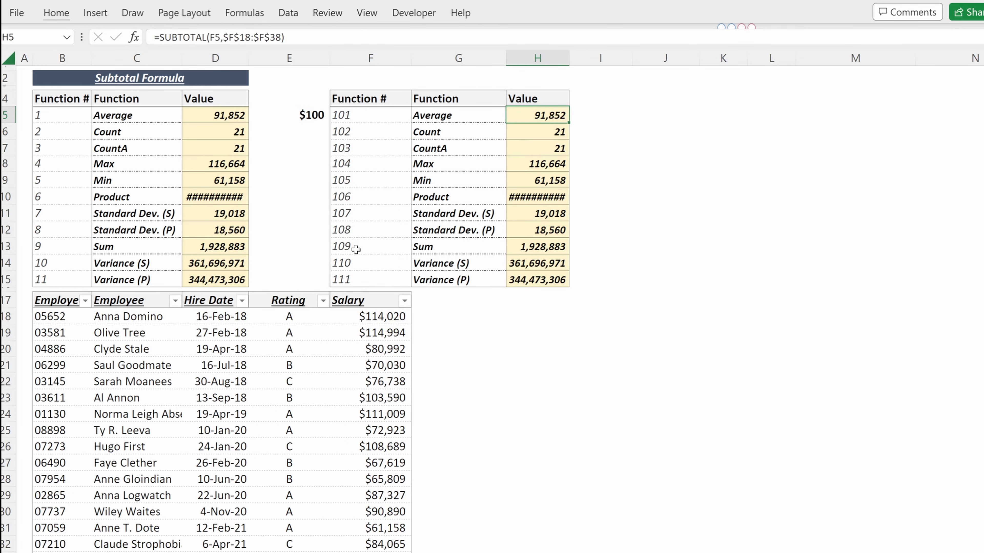
key(F2)
key(Escape)
Step: Group rows 20 to 22 and collapse the group, and check the subtotals for functions 101 to 111
click(385, 353)
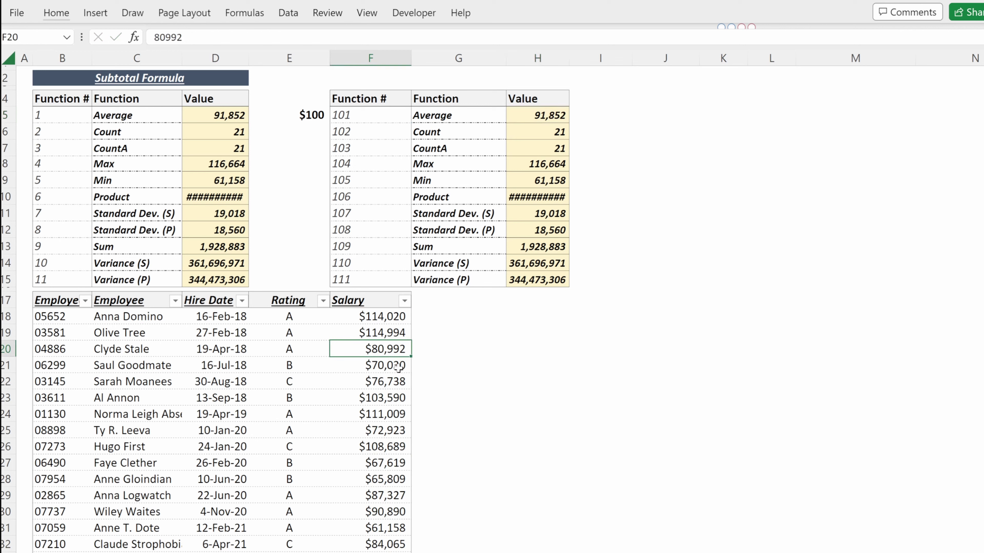
drag(398, 367, 399, 378)
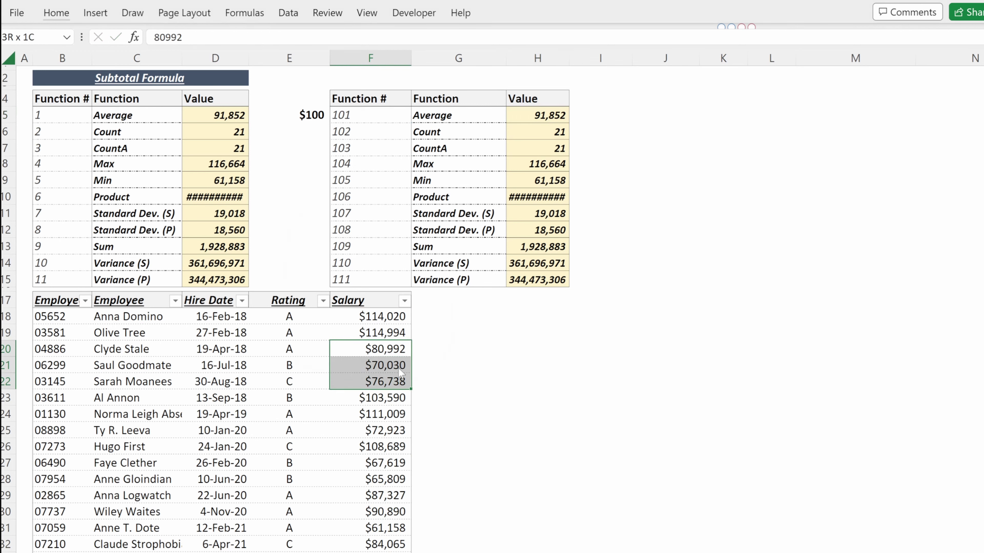
key(shift+alt+Right)
key(Return)
key(alt)
key(a)
key(h)
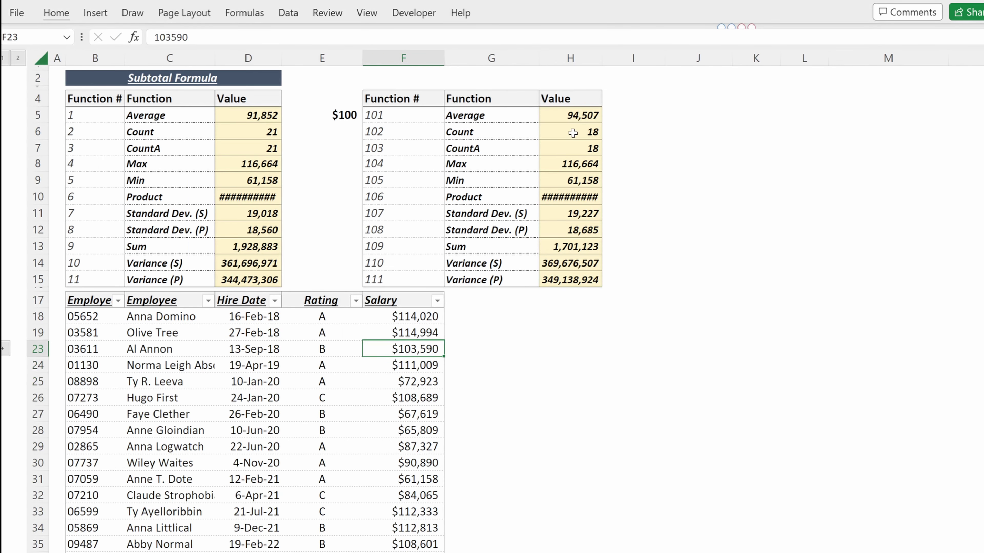
drag(420, 116, 592, 279)
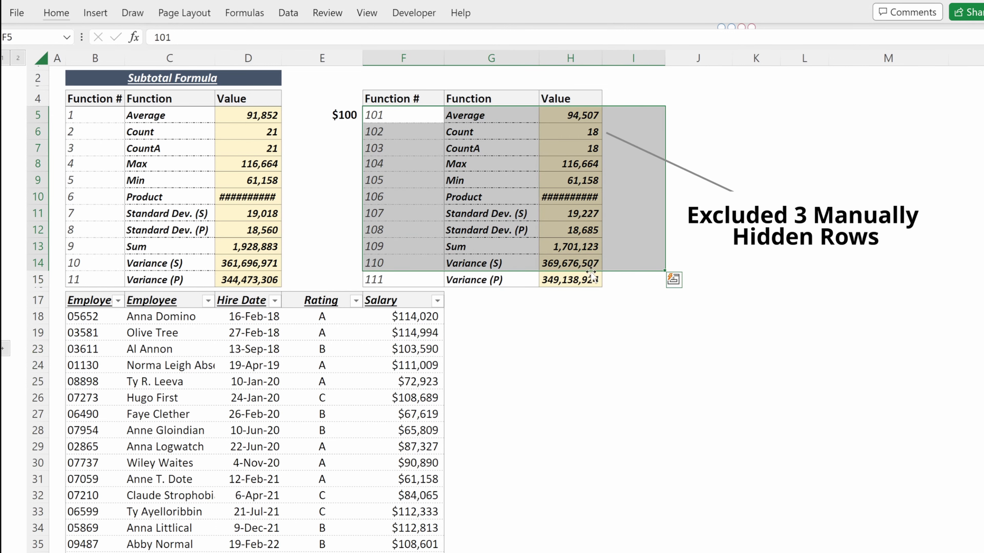
click(590, 280)
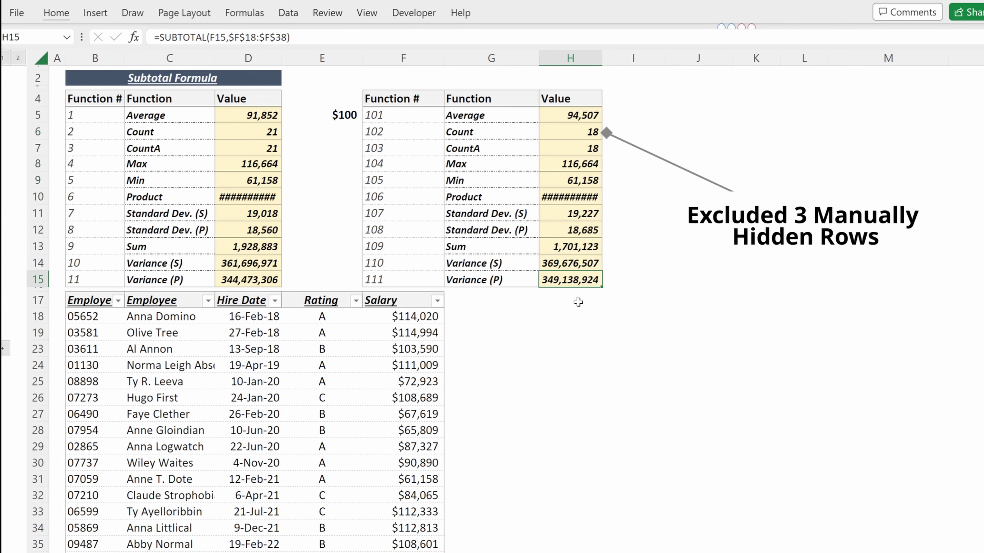